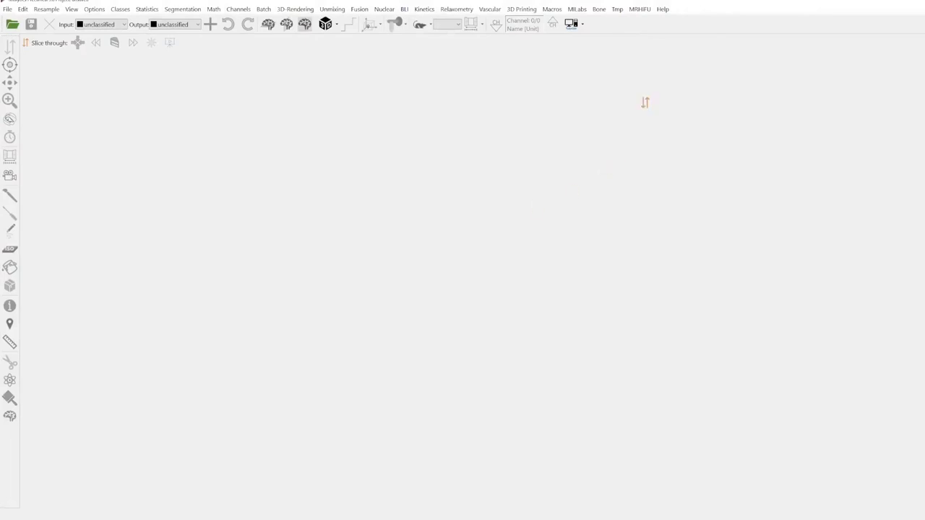
- Load the CT > Cardiac imaging example data set from the example data menu
{"action": "left_click", "coordinate": [571, 24]}
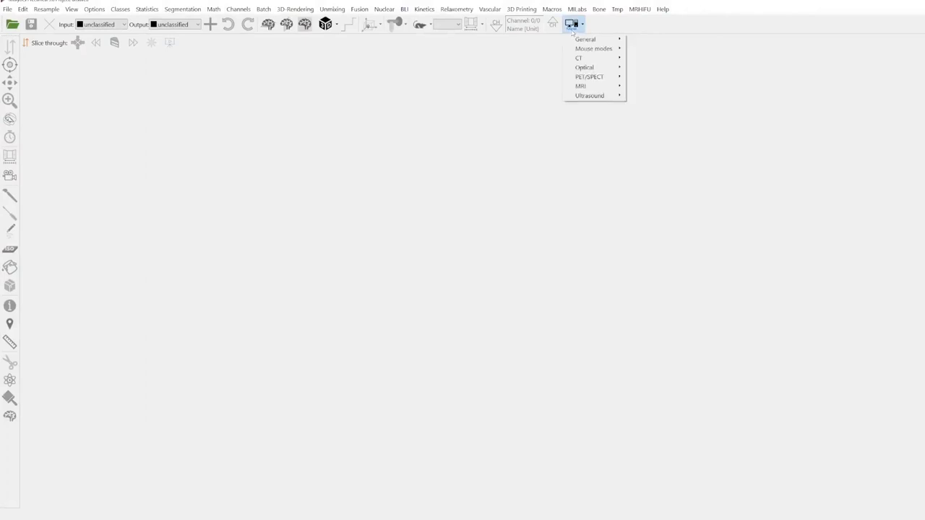
{"action": "mouse_move", "coordinate": [585, 57]}
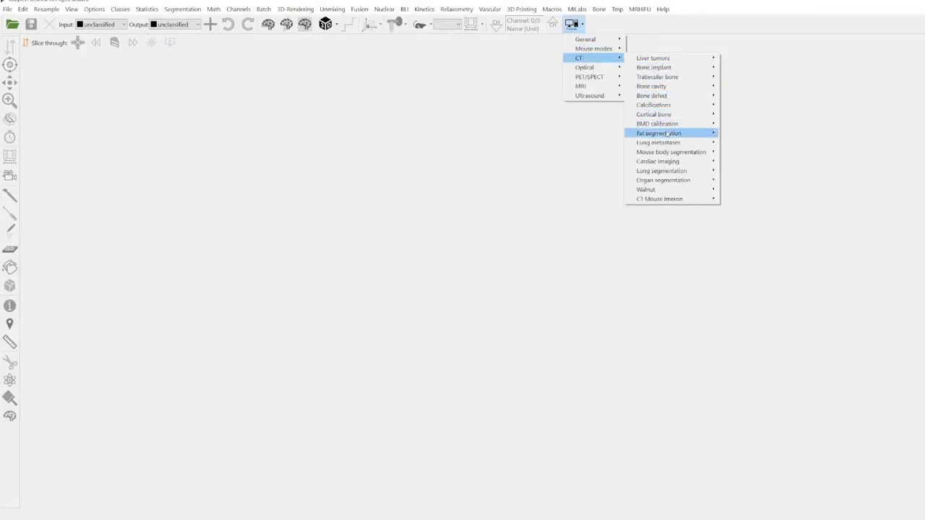
{"action": "mouse_move", "coordinate": [674, 163]}
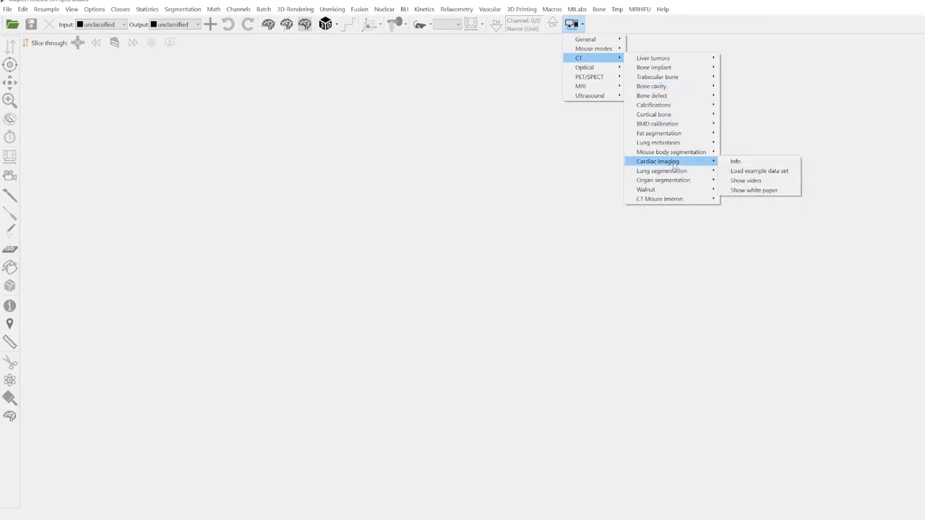
{"action": "left_click", "coordinate": [756, 171]}
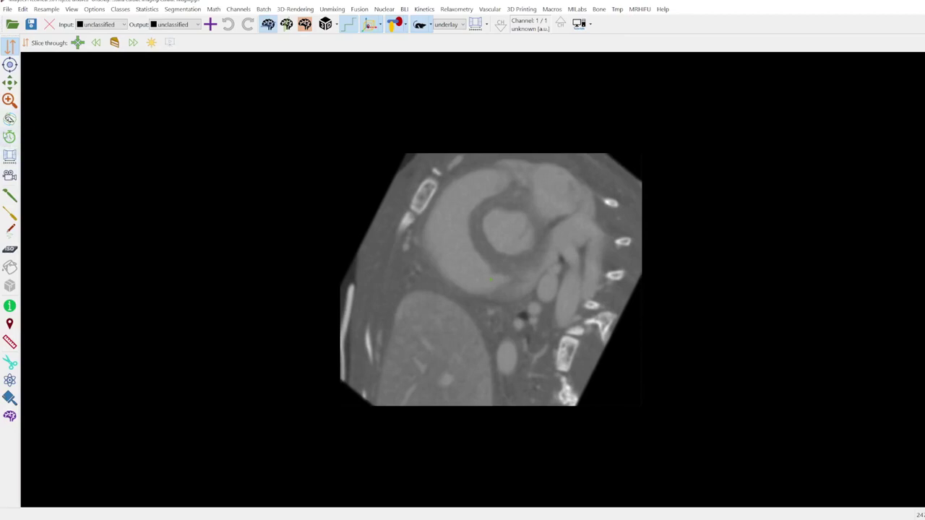
- Activate the Time tool and step the cardiac CT forward to time point 10 of 10
{"action": "left_click", "coordinate": [9, 137]}
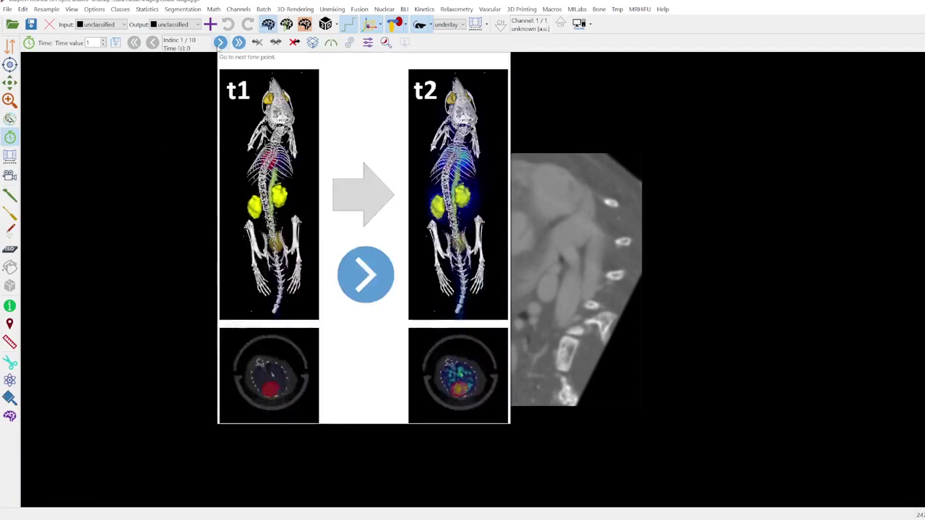
{"action": "left_click", "coordinate": [219, 44]}
{"action": "left_click", "coordinate": [219, 44]}
{"action": "left_click", "coordinate": [219, 44]}
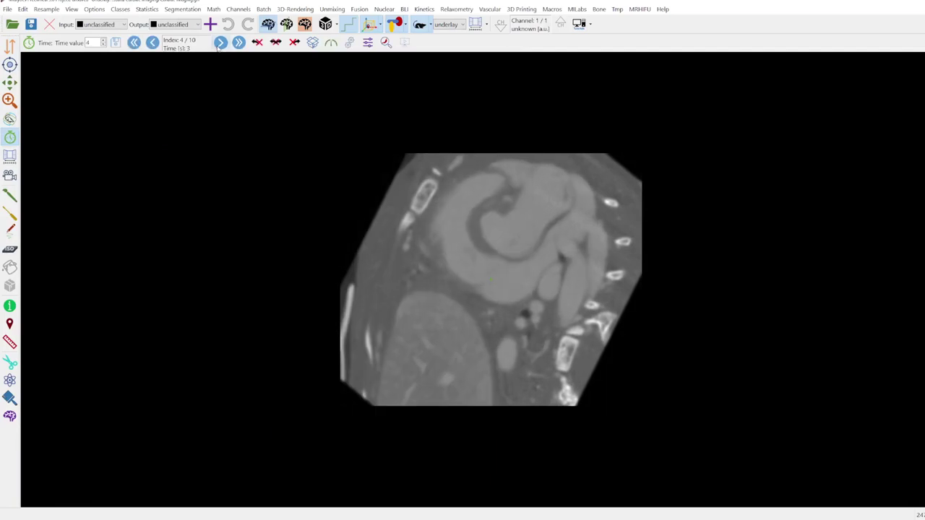
{"action": "left_click", "coordinate": [219, 44]}
{"action": "left_click", "coordinate": [219, 43]}
{"action": "left_click", "coordinate": [219, 44]}
{"action": "left_click", "coordinate": [218, 43]}
{"action": "left_click", "coordinate": [219, 43]}
{"action": "left_click", "coordinate": [219, 43]}
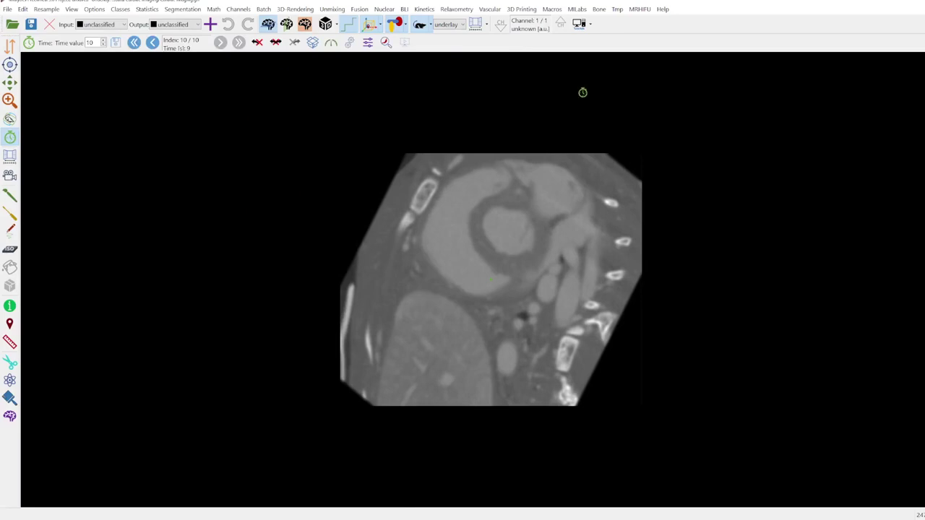
{"action": "left_click", "coordinate": [582, 30]}
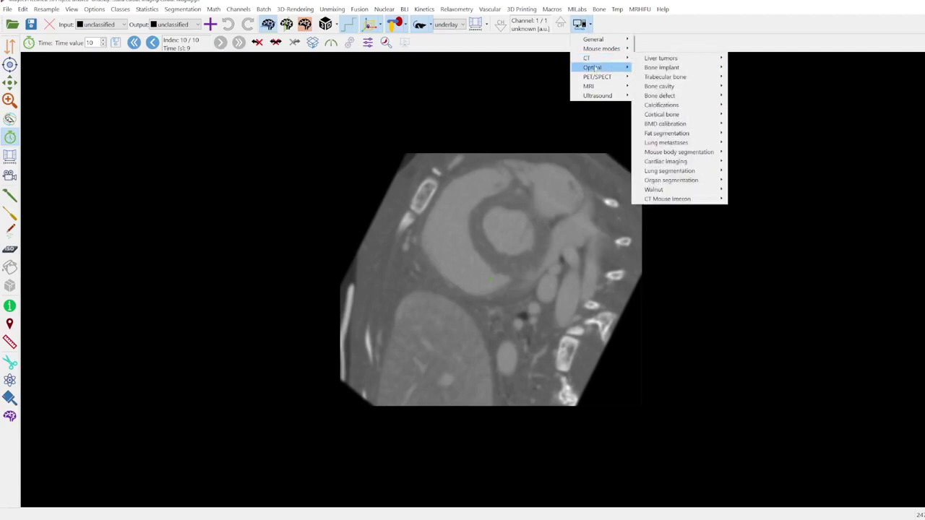
- Load the PET/SPECT > PET-CT (dynamic) example data set
{"action": "mouse_move", "coordinate": [597, 78]}
{"action": "mouse_move", "coordinate": [650, 88]}
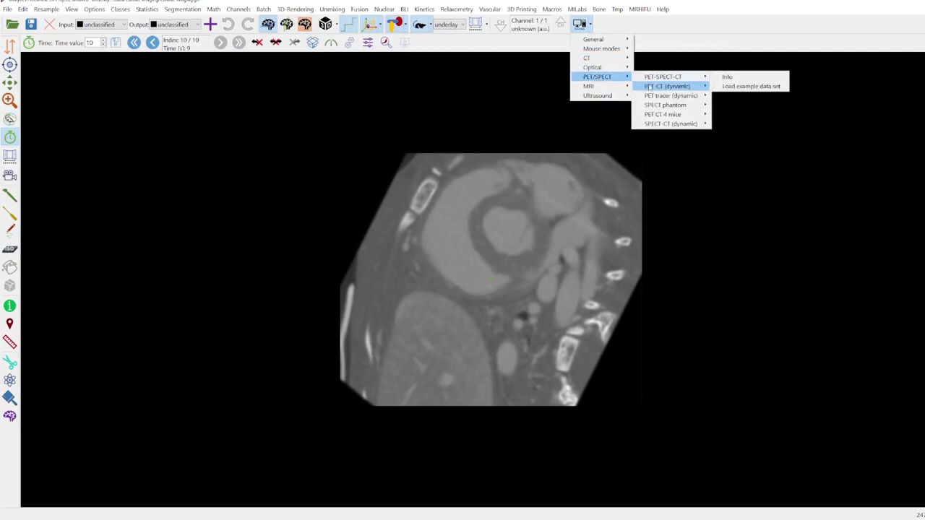
{"action": "left_click", "coordinate": [742, 96]}
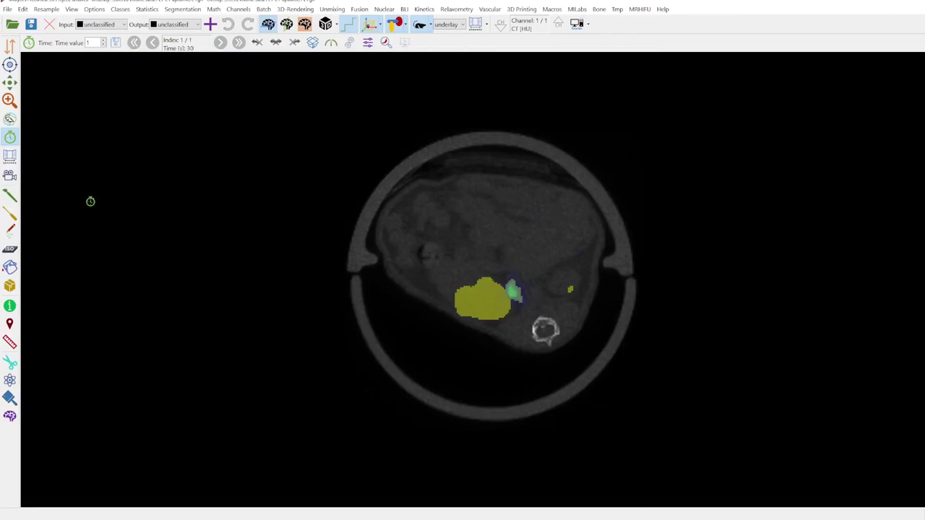
- Switch to split layout, rotate the 3-D rendering 90°, and reselect the Time tool
{"action": "left_click", "coordinate": [326, 23]}
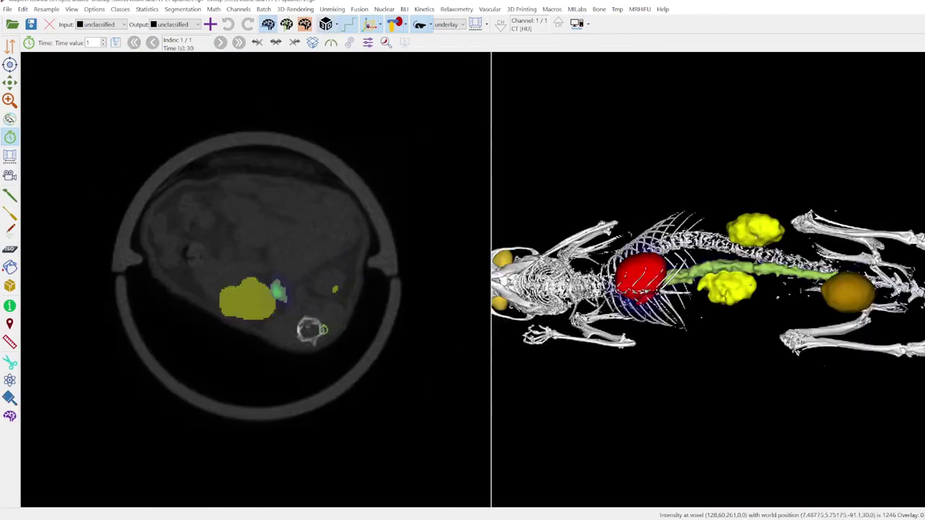
{"action": "left_click", "coordinate": [10, 120]}
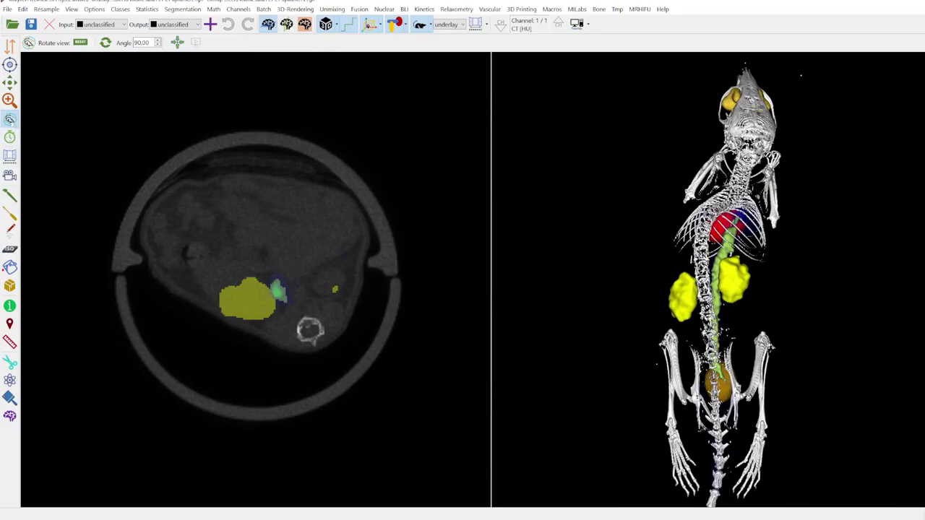
{"action": "left_click", "coordinate": [11, 138]}
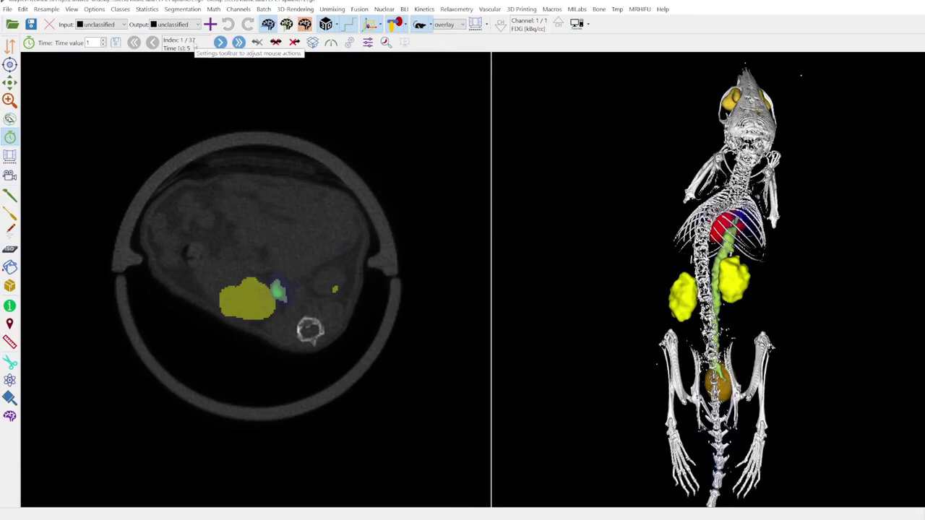
- Play the PET time frames briefly, stop playback, then jump ten time points forward
{"action": "left_click", "coordinate": [220, 42]}
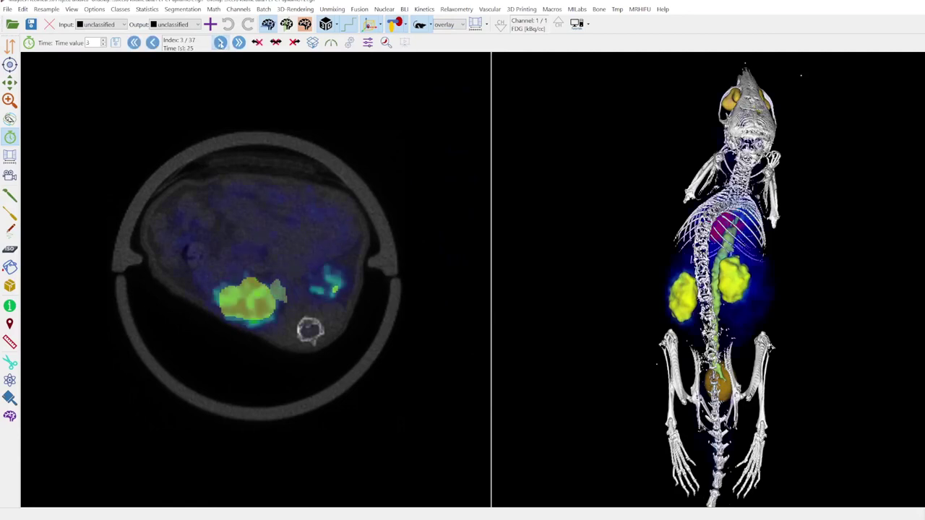
{"action": "left_click", "coordinate": [220, 43]}
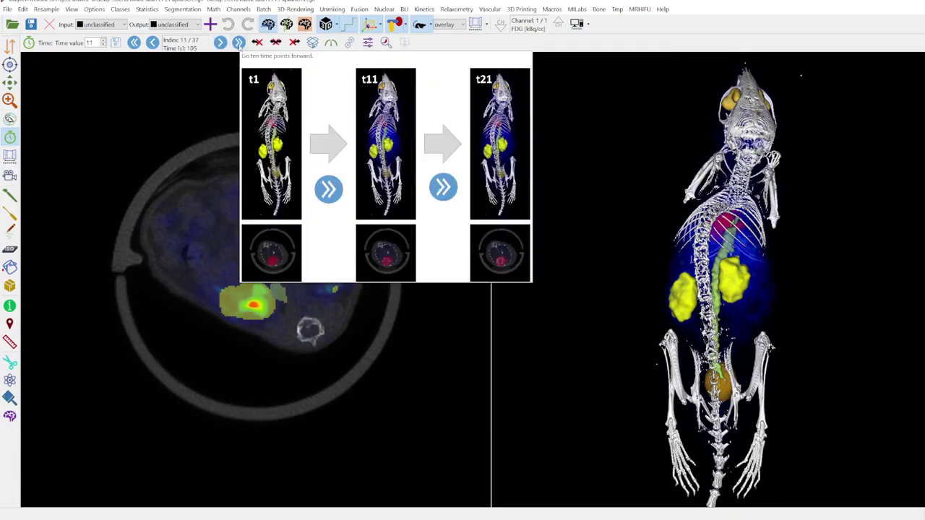
{"action": "left_click", "coordinate": [238, 43]}
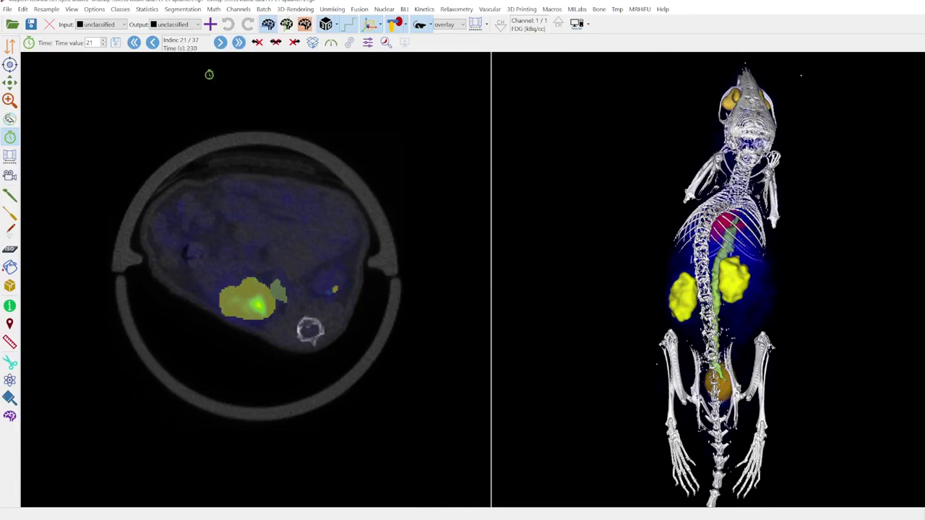
- Step back four time points, then jump back ten and on to frame 1/37
{"action": "left_click", "coordinate": [153, 43]}
{"action": "left_click", "coordinate": [152, 43]}
{"action": "left_click", "coordinate": [153, 42]}
{"action": "left_click", "coordinate": [153, 42]}
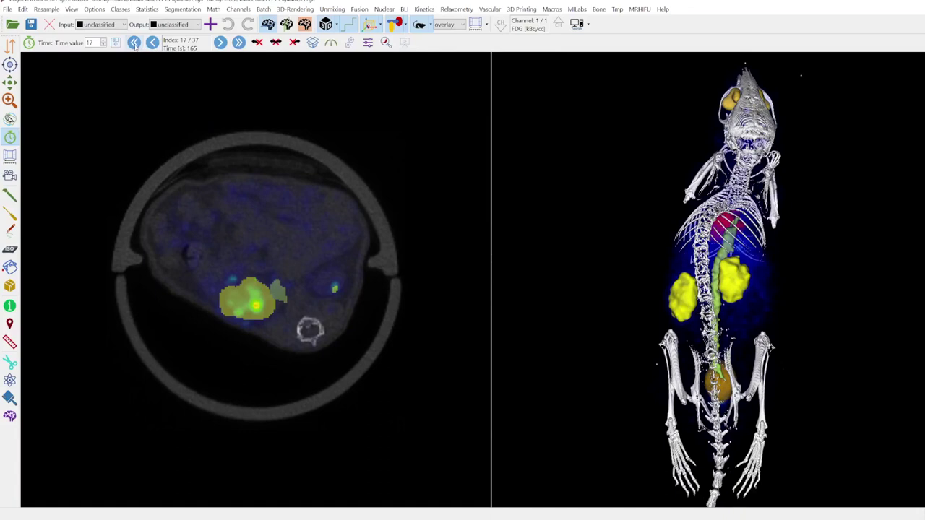
{"action": "left_click", "coordinate": [134, 42]}
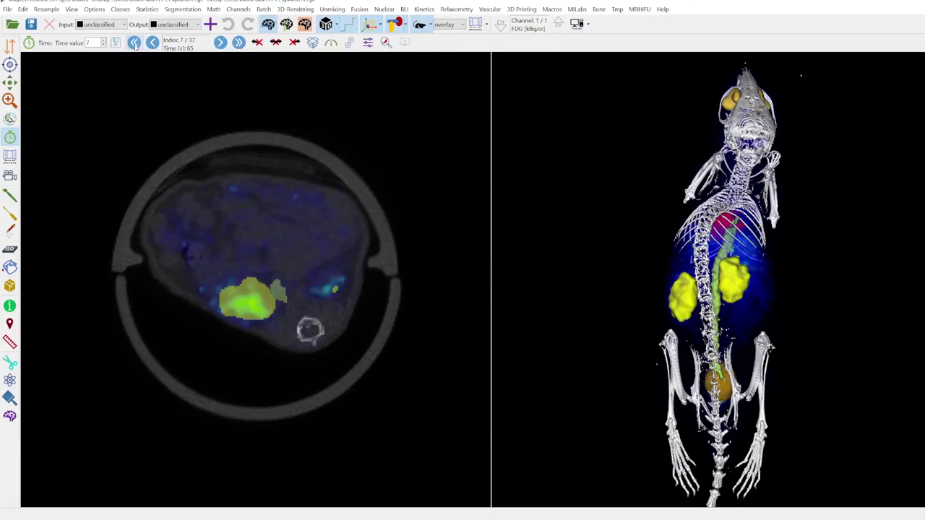
{"action": "left_click", "coordinate": [135, 42]}
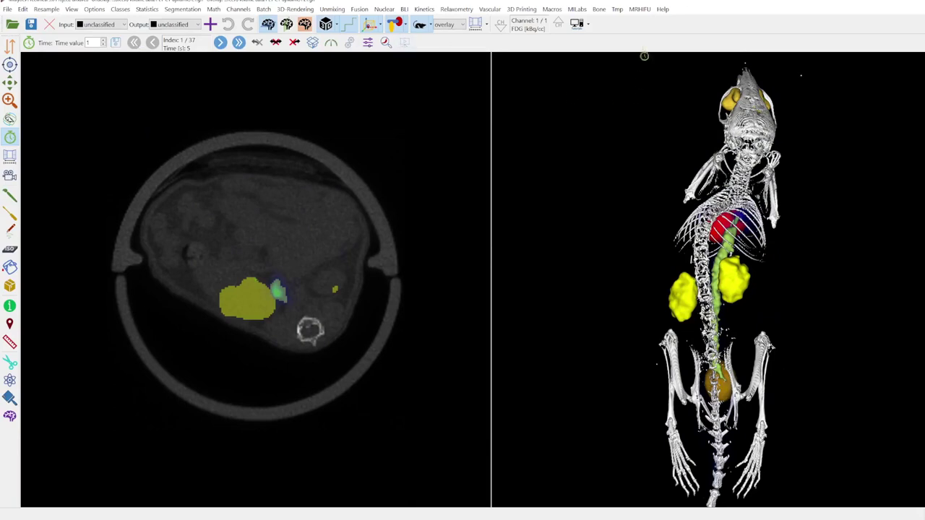
{"action": "left_click", "coordinate": [663, 9]}
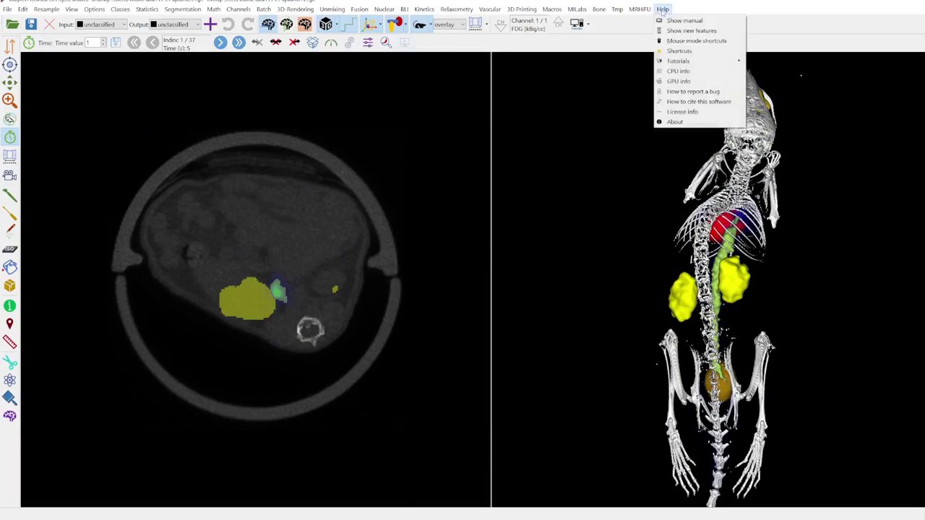
{"action": "left_click", "coordinate": [683, 42]}
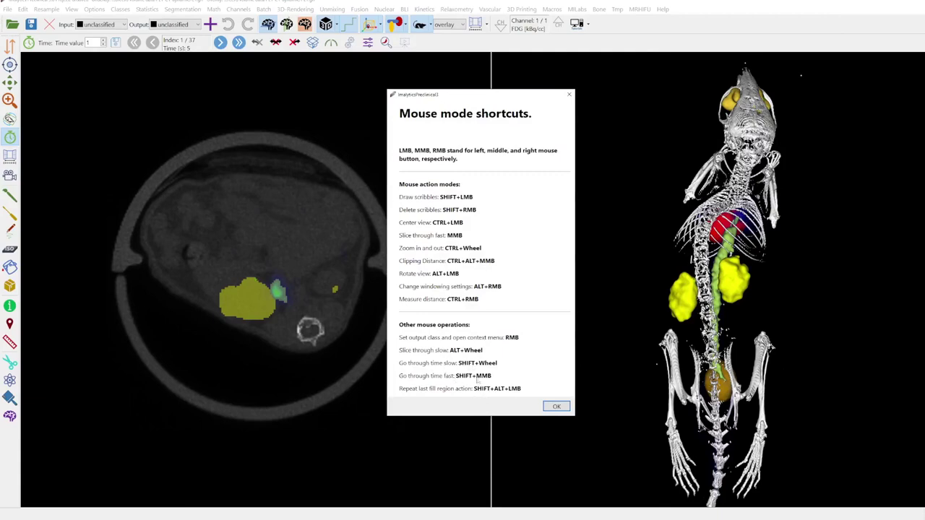
{"action": "left_click", "coordinate": [557, 406]}
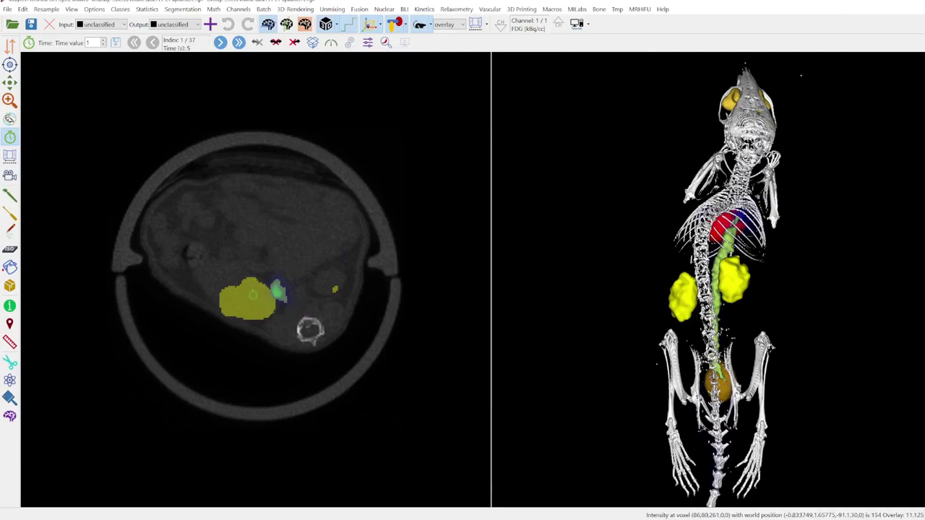
- Scroll forward and back through the PET frames, ending on frame 2 of 37 (15 s)
{"action": "scroll", "coordinate": [299, 316], "scroll_direction": "down", "scroll_amount": 1}
{"action": "scroll", "coordinate": [310, 330], "scroll_direction": "down", "scroll_amount": 14}
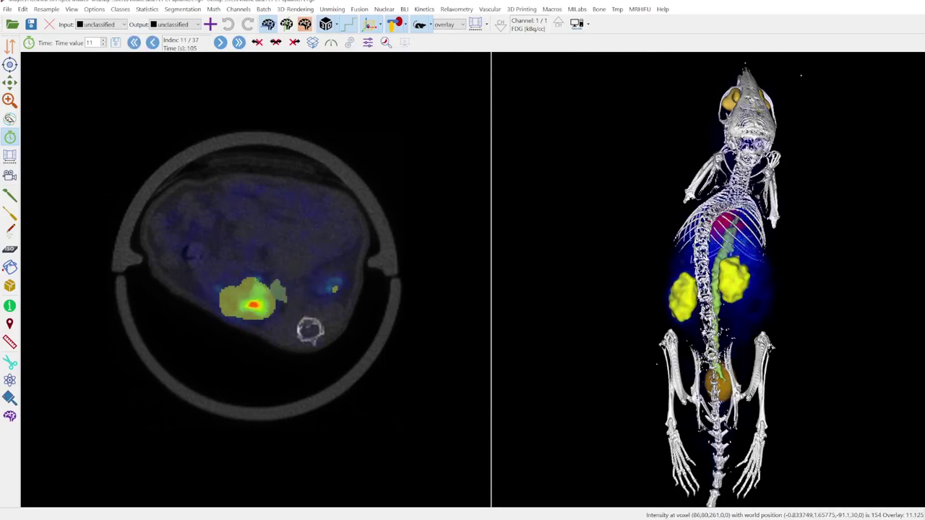
{"action": "scroll", "coordinate": [310, 330], "scroll_direction": "up", "scroll_amount": 15}
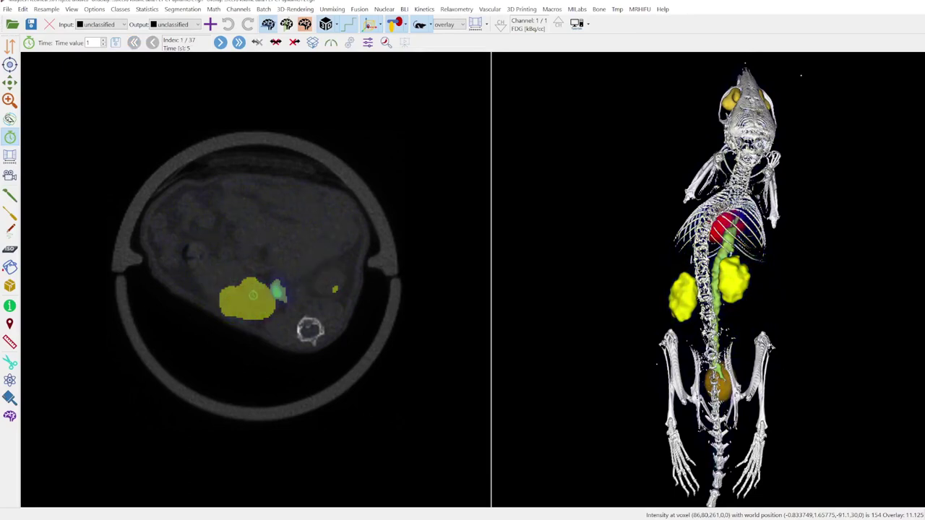
{"action": "scroll", "coordinate": [310, 330], "scroll_direction": "down", "scroll_amount": 7}
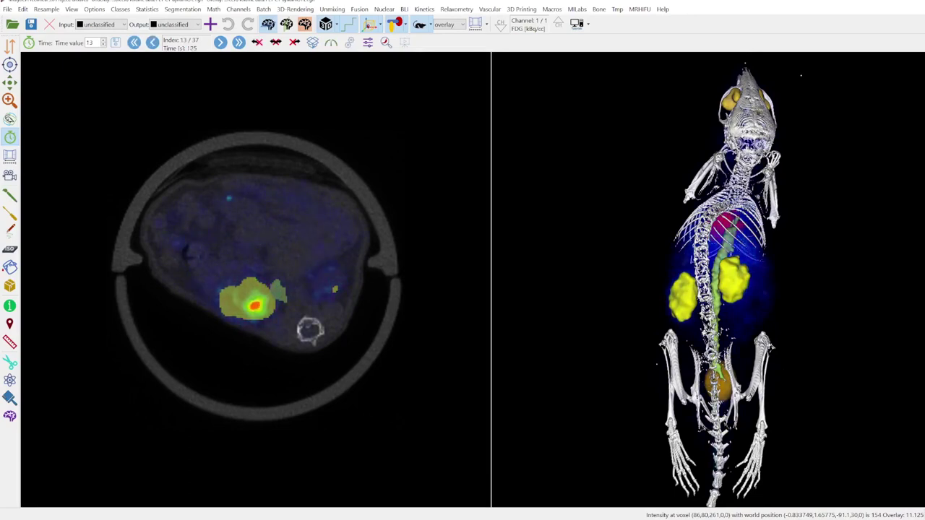
{"action": "scroll", "coordinate": [310, 330], "scroll_direction": "up", "scroll_amount": 6}
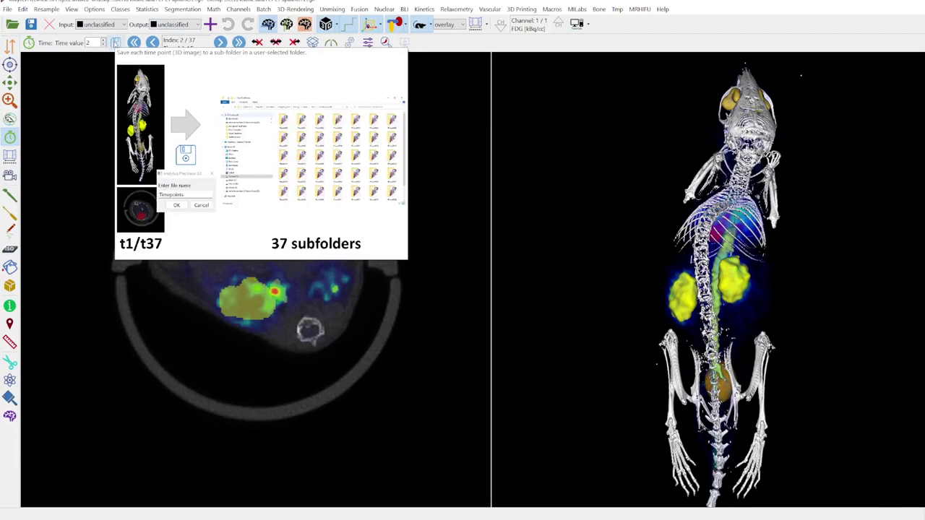
- Export each time point to its own sub-folder in Desktop\Time with file name 'ctpet'
{"action": "left_click", "coordinate": [115, 42]}
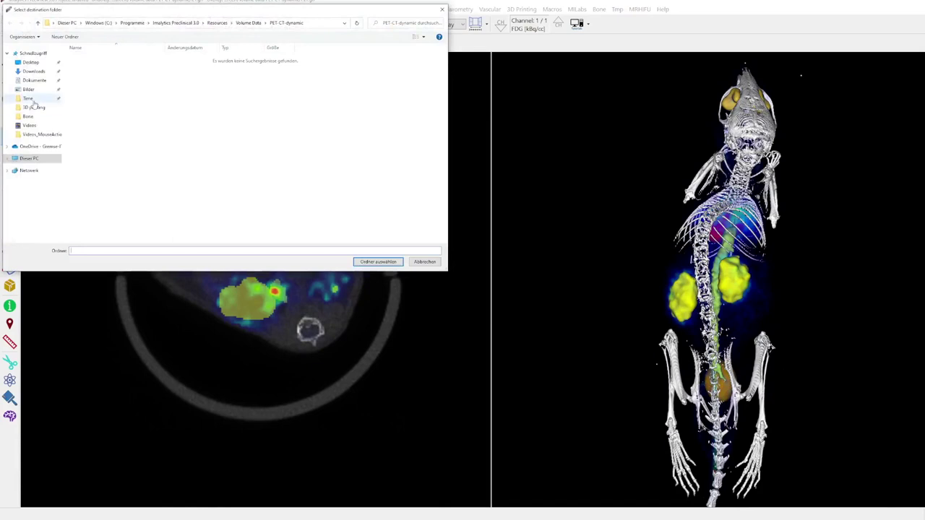
{"action": "left_click", "coordinate": [33, 99]}
{"action": "left_click", "coordinate": [378, 262]}
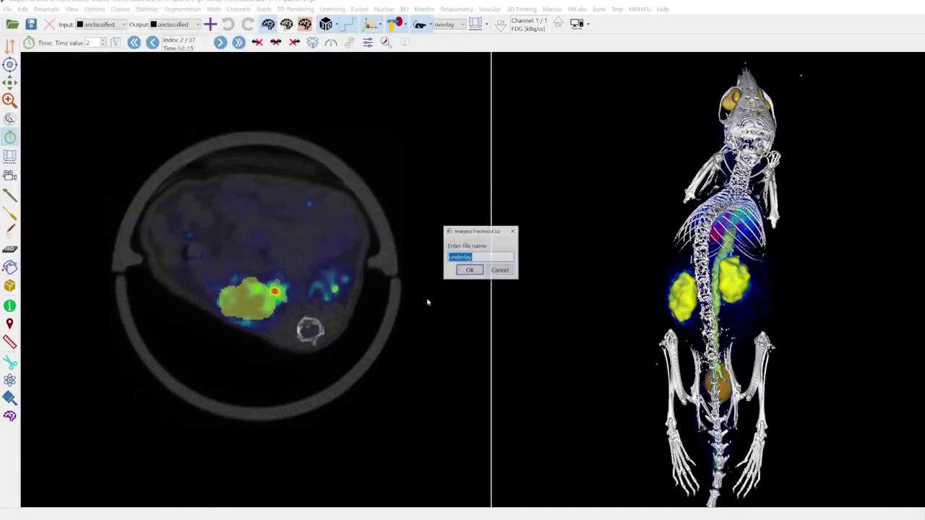
{"action": "type", "text": "ctpet"}
{"action": "left_click", "coordinate": [470, 270]}
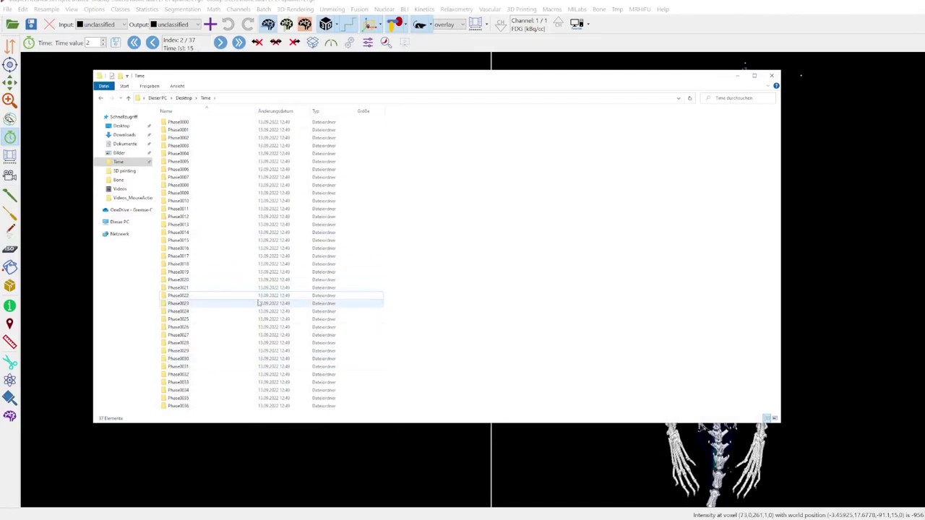
- Open the Phase0004 folder to check its single NIfTI file, then return to the Time folder
{"action": "left_click", "coordinate": [186, 154]}
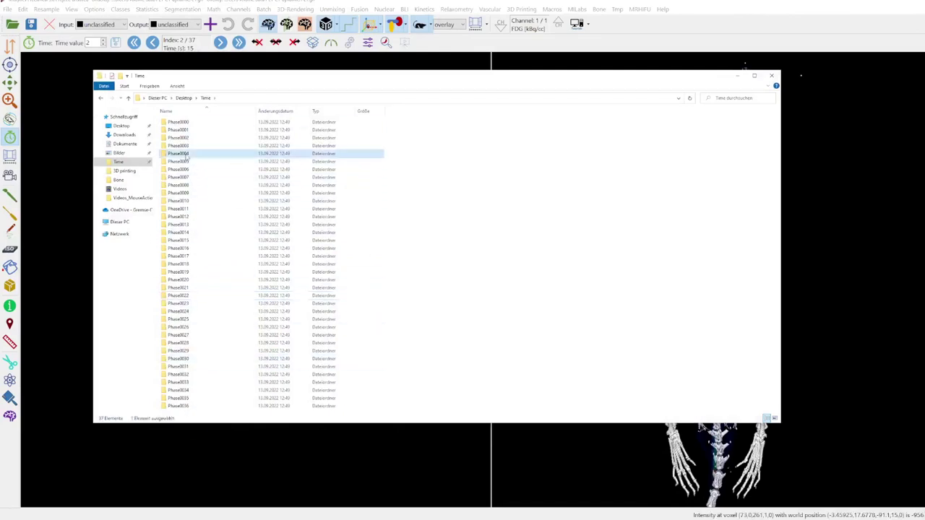
{"action": "double_click", "coordinate": [186, 154]}
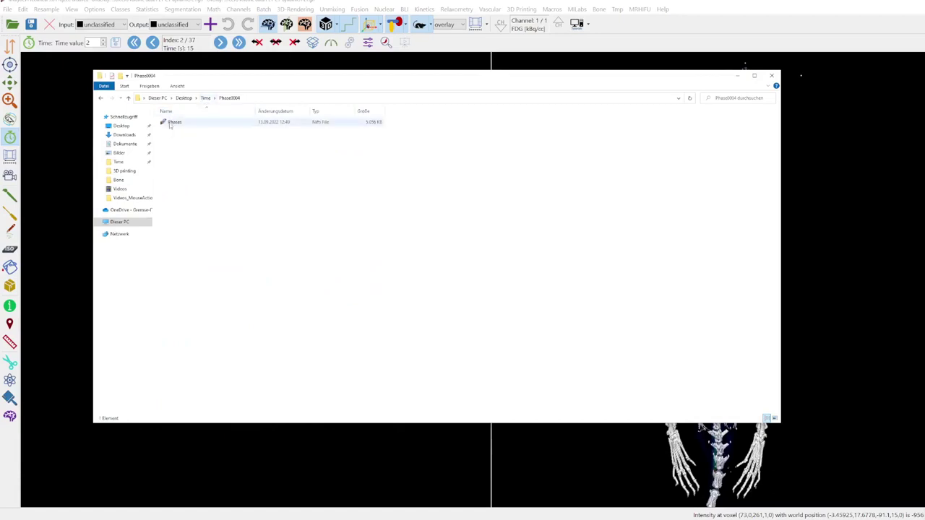
{"action": "left_click", "coordinate": [206, 99]}
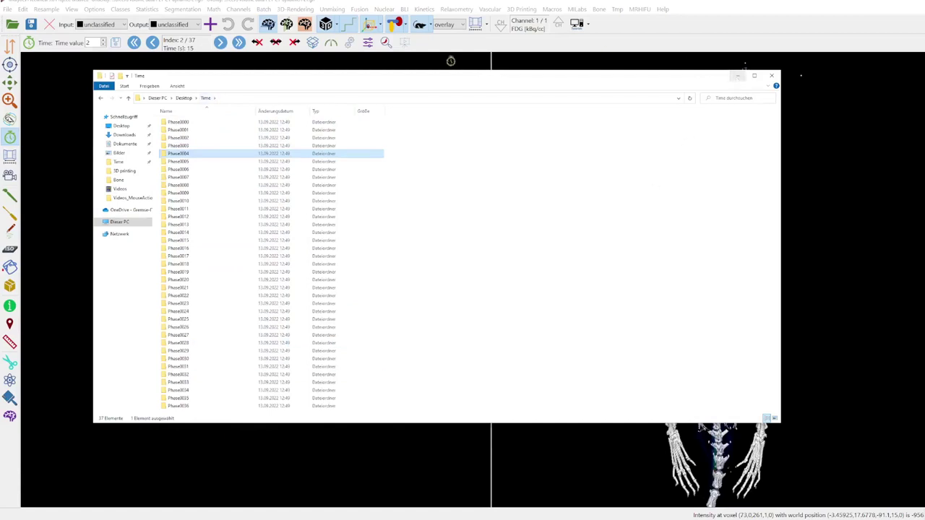
- Go to frame 5, delete all earlier time points, then undo the deletion
{"action": "left_click", "coordinate": [737, 77]}
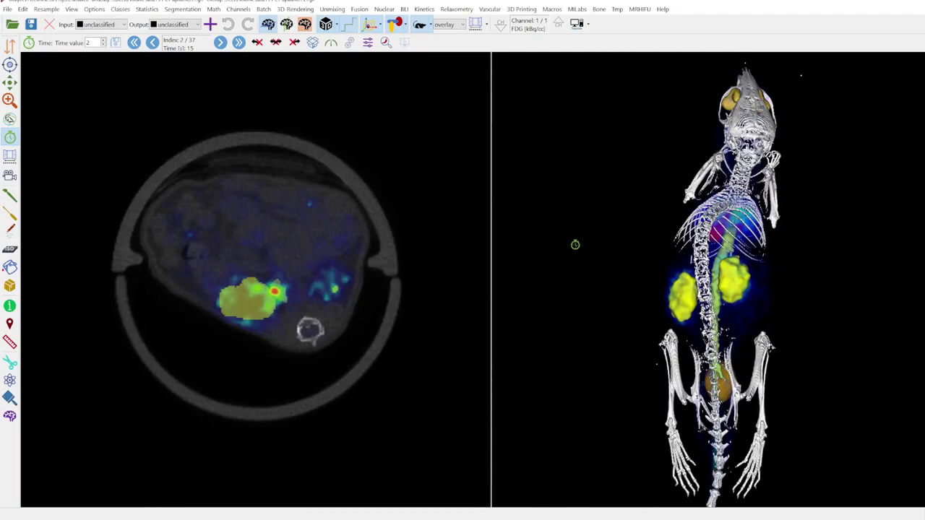
{"action": "left_click", "coordinate": [220, 42]}
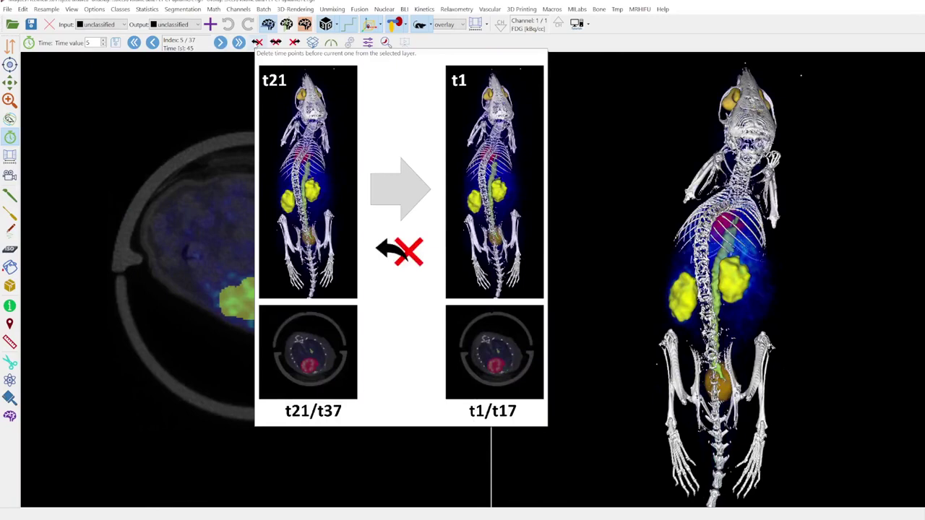
{"action": "left_click", "coordinate": [257, 42]}
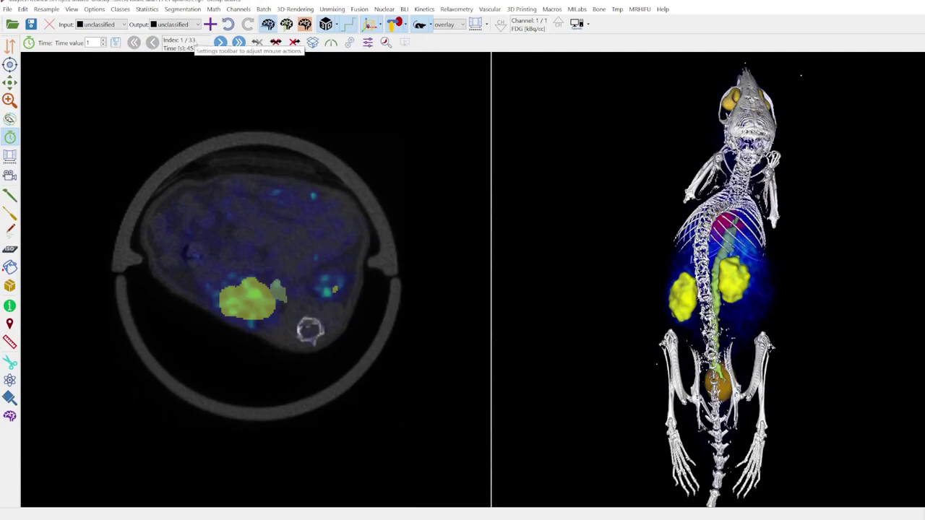
{"action": "left_click", "coordinate": [228, 24]}
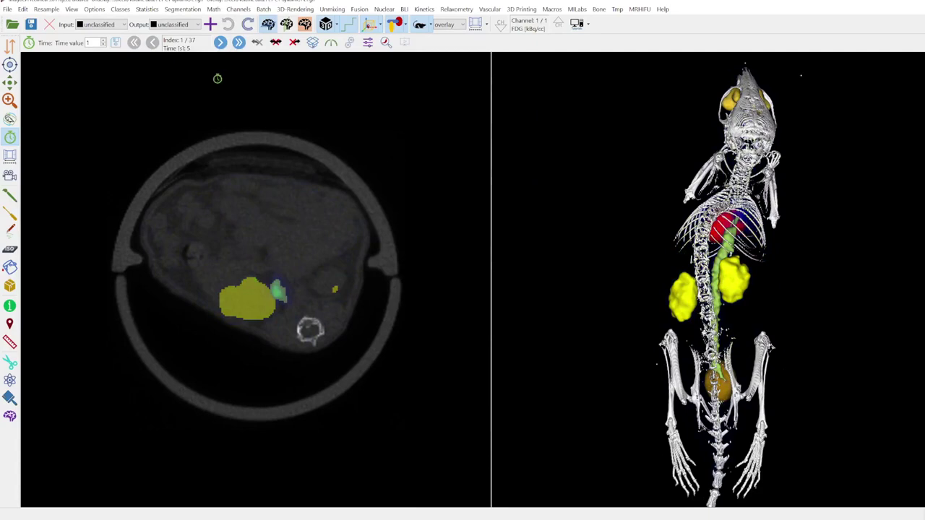
- At frame 11, try deleting all other frames and undo, then delete frames after 11
{"action": "left_click", "coordinate": [239, 42]}
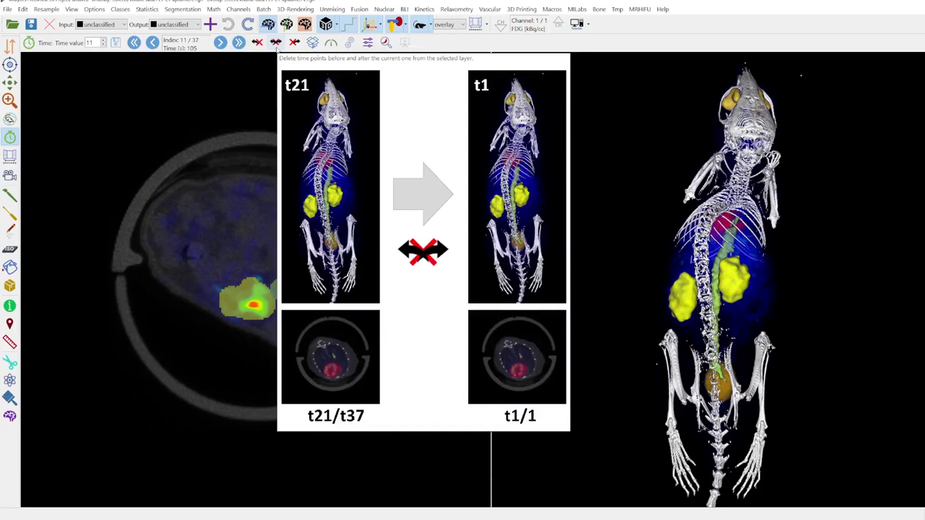
{"action": "left_click", "coordinate": [275, 42]}
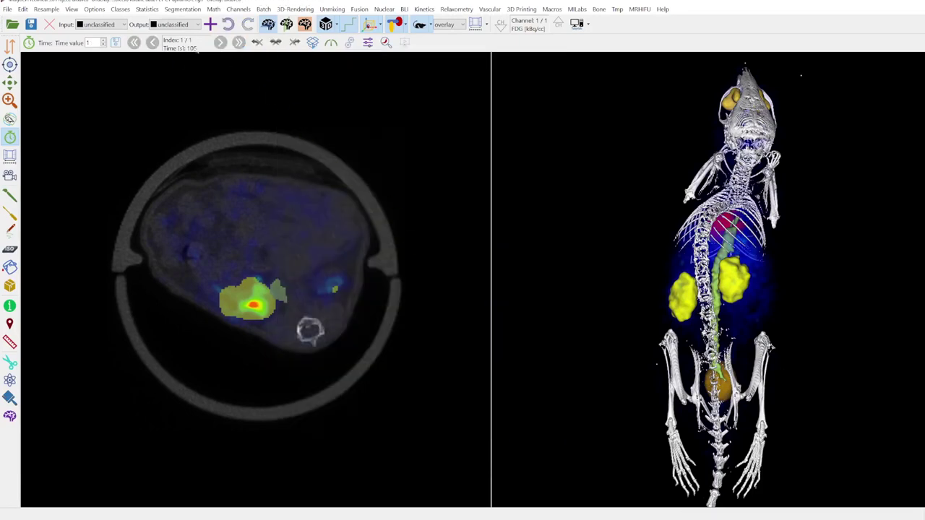
{"action": "left_click", "coordinate": [227, 25]}
{"action": "left_click", "coordinate": [239, 42]}
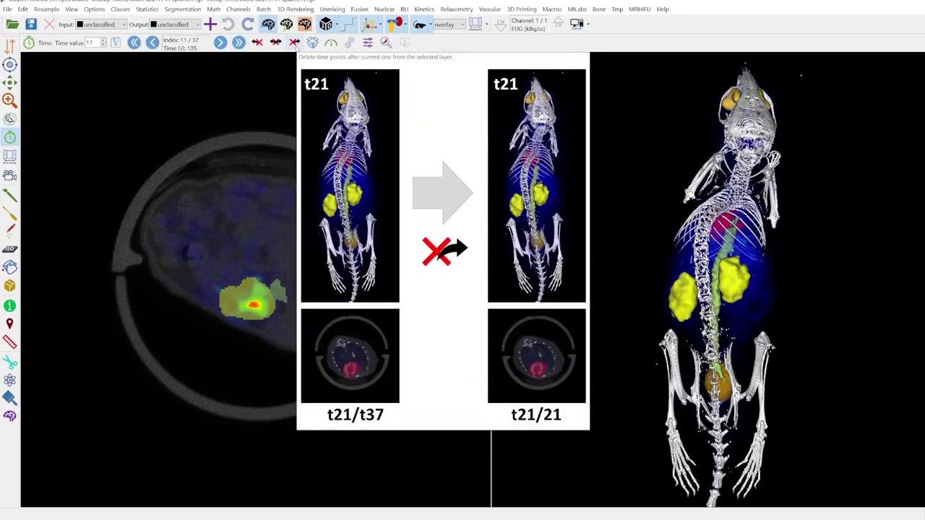
{"action": "left_click", "coordinate": [294, 42]}
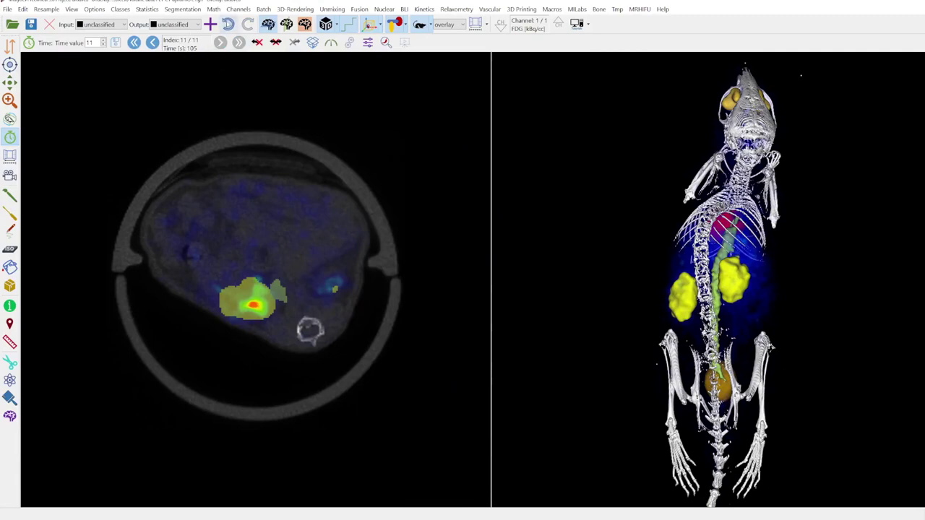
- Undo to restore all 37 frames, then extract time points 37,36,35,34 in that order
{"action": "left_click", "coordinate": [227, 24]}
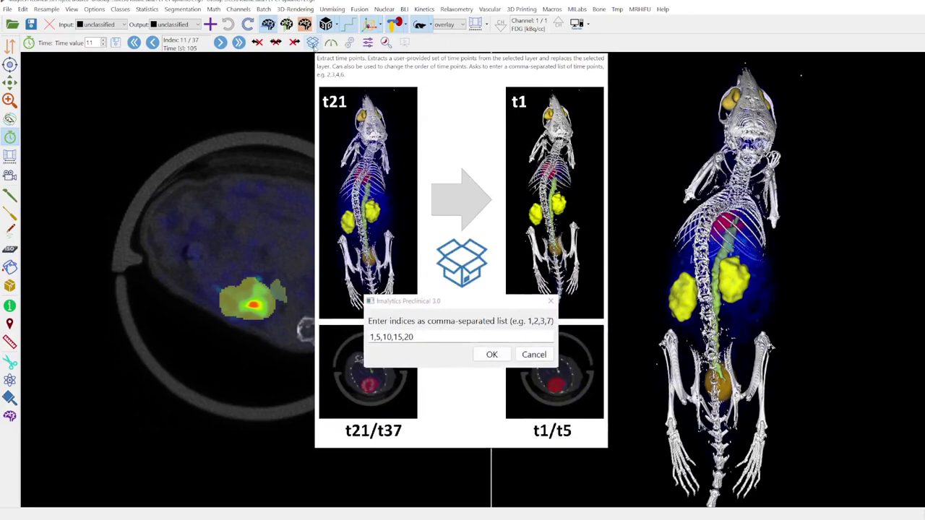
{"action": "left_click", "coordinate": [313, 42]}
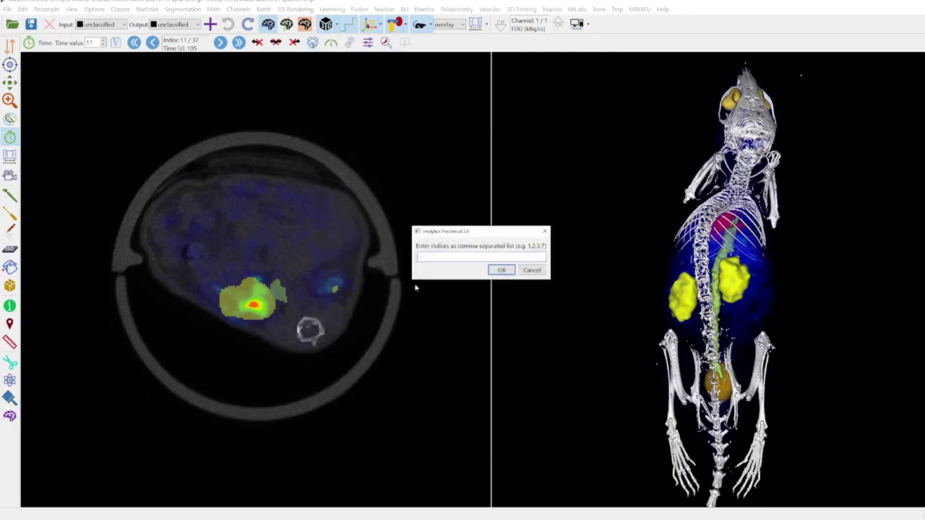
{"action": "type", "text": "37,36,35,34"}
{"action": "key", "text": "Return"}
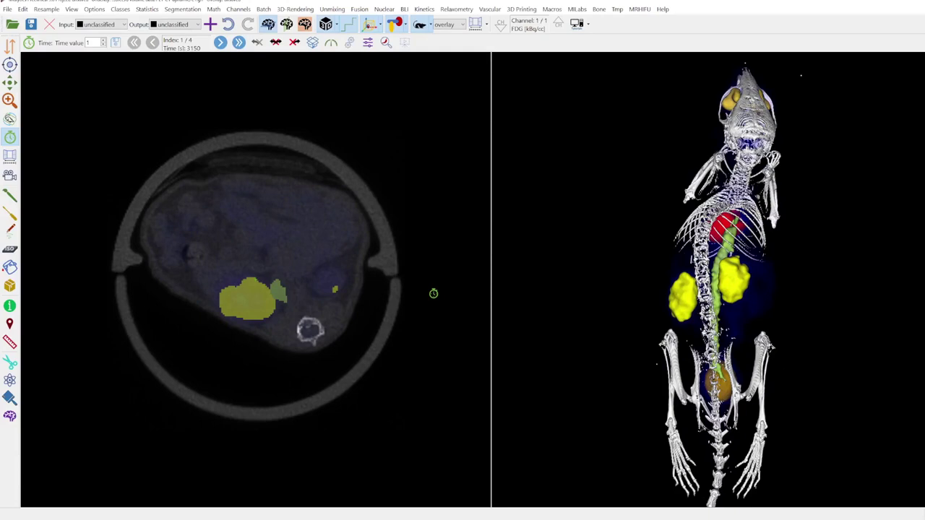
- Undo the extraction to restore 37 frames, then average all time points into one frame
{"action": "left_click", "coordinate": [228, 24]}
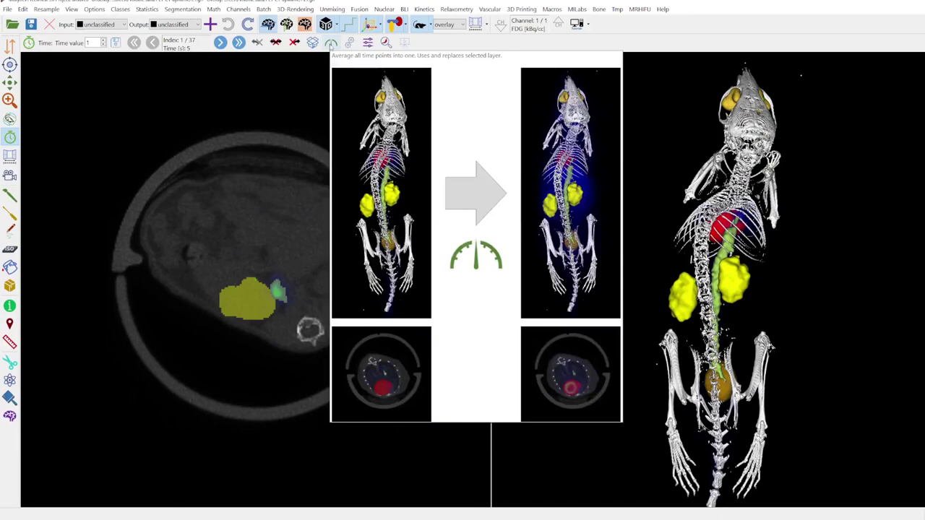
{"action": "left_click", "coordinate": [331, 43]}
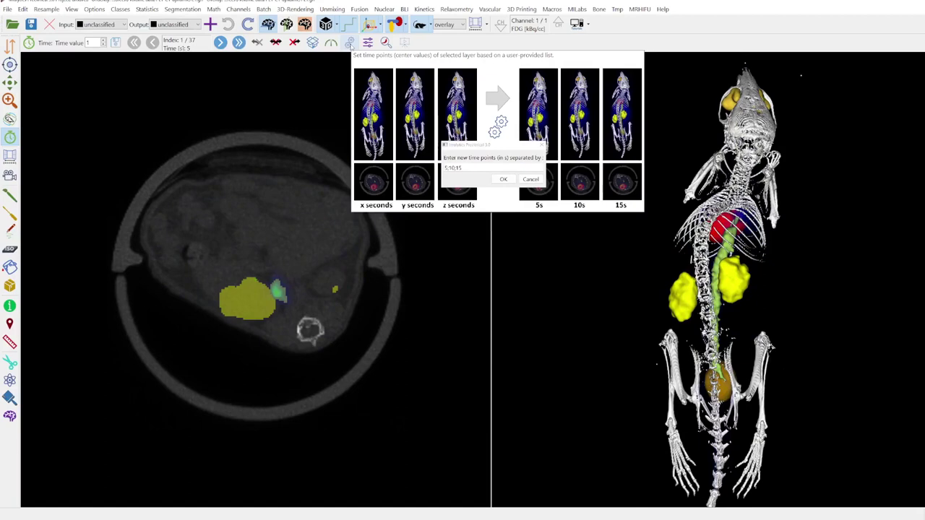
- Dismiss the Set time points dialog and step forward to time frame 5
{"action": "left_click", "coordinate": [350, 43]}
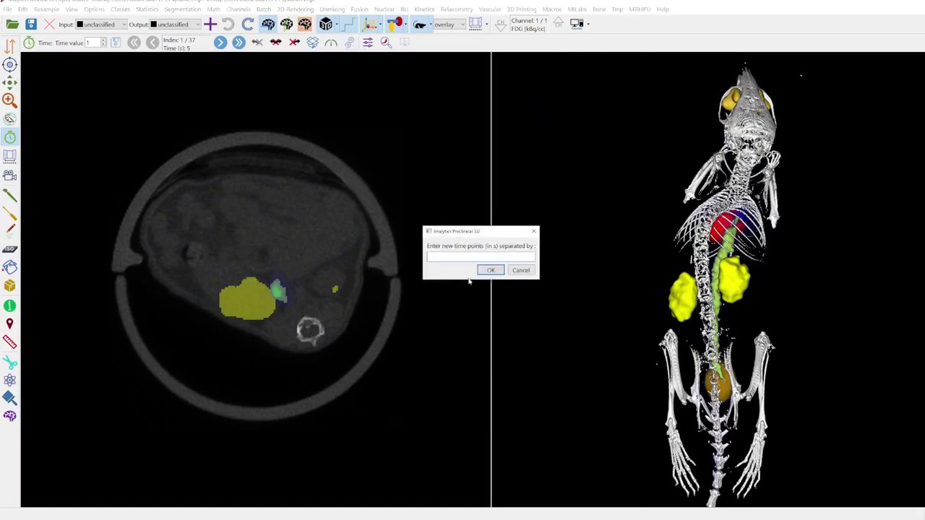
{"action": "key", "text": "Escape"}
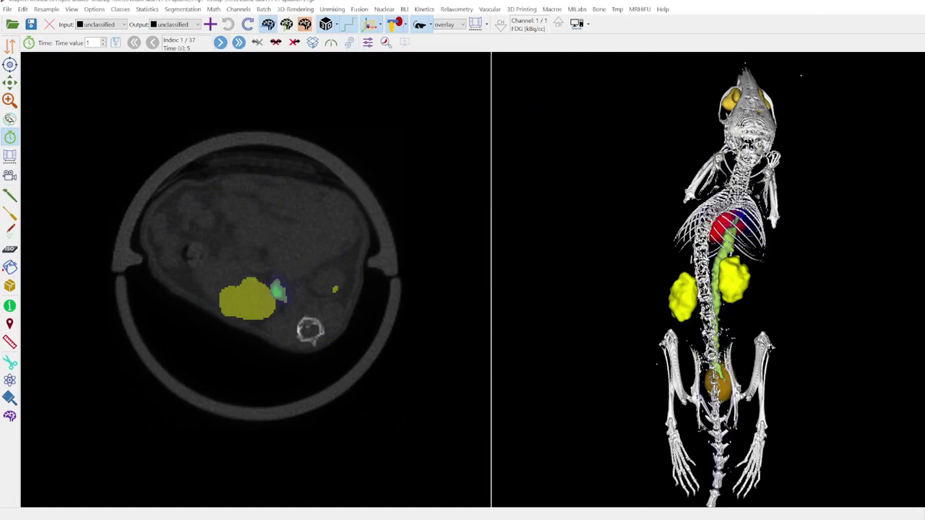
{"action": "left_click", "coordinate": [220, 42]}
{"action": "left_click", "coordinate": [221, 43]}
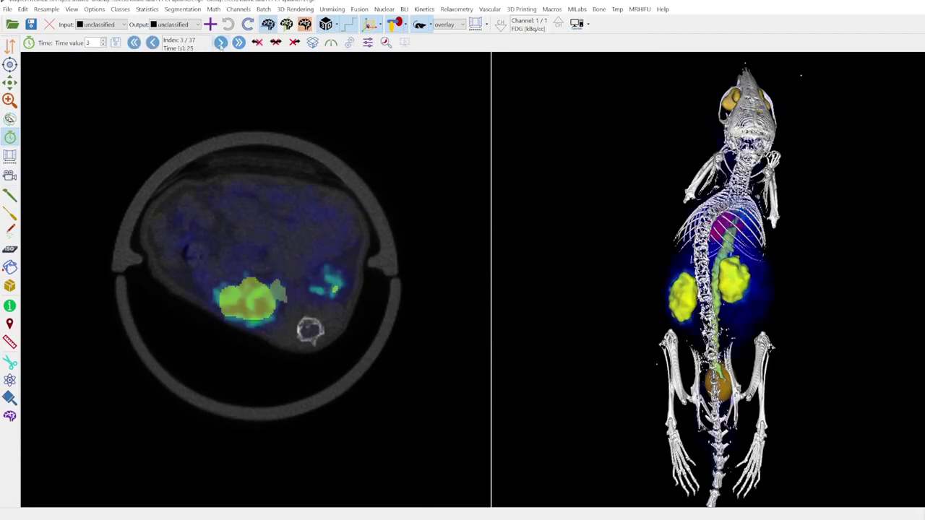
{"action": "left_click", "coordinate": [221, 42]}
{"action": "left_click", "coordinate": [220, 42]}
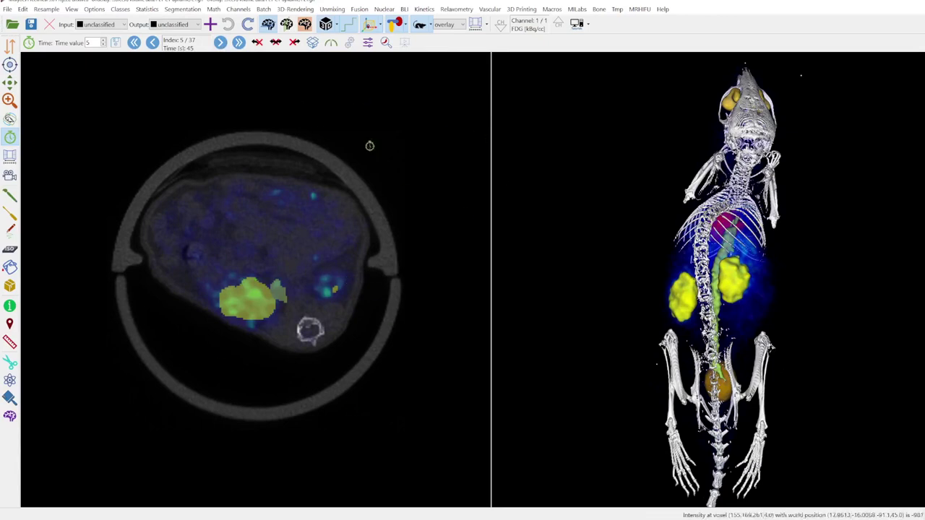
- Reassign the frames' time points to 5;10;15;20 s
{"action": "left_click", "coordinate": [349, 43]}
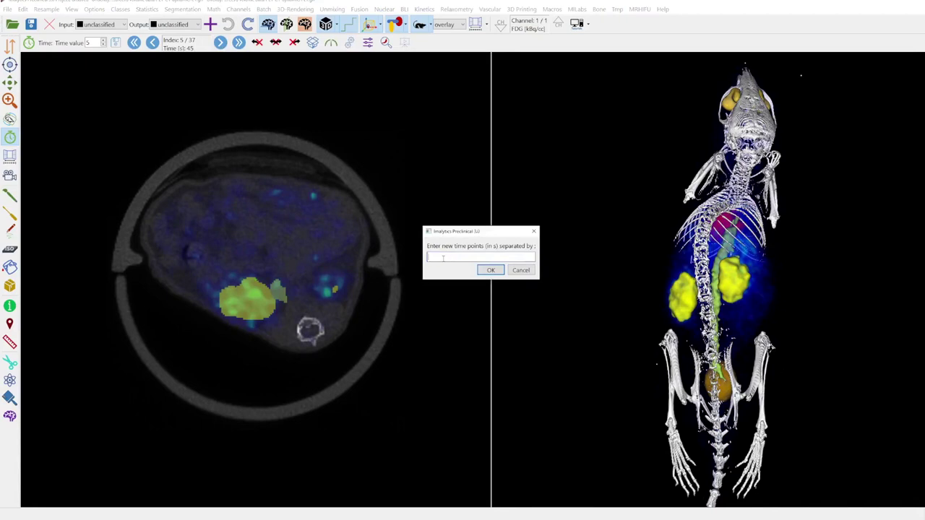
{"action": "type", "text": "5;10;15;20"}
{"action": "left_click", "coordinate": [491, 270]}
- Step through the frames to time frame 11, then undo the time point reassignment
{"action": "left_click", "coordinate": [219, 42]}
{"action": "left_click", "coordinate": [220, 42]}
{"action": "left_click", "coordinate": [220, 42]}
{"action": "left_click", "coordinate": [220, 42]}
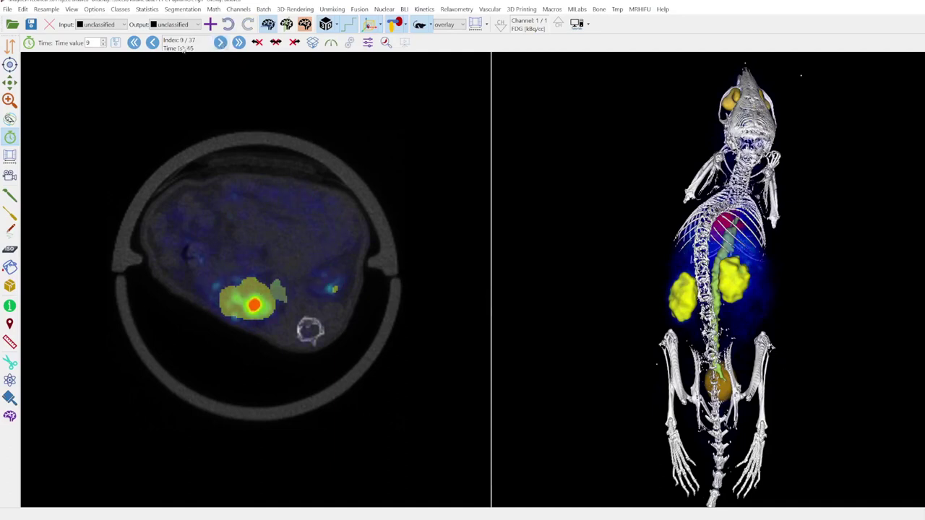
{"action": "left_click", "coordinate": [220, 42]}
{"action": "left_click", "coordinate": [220, 42]}
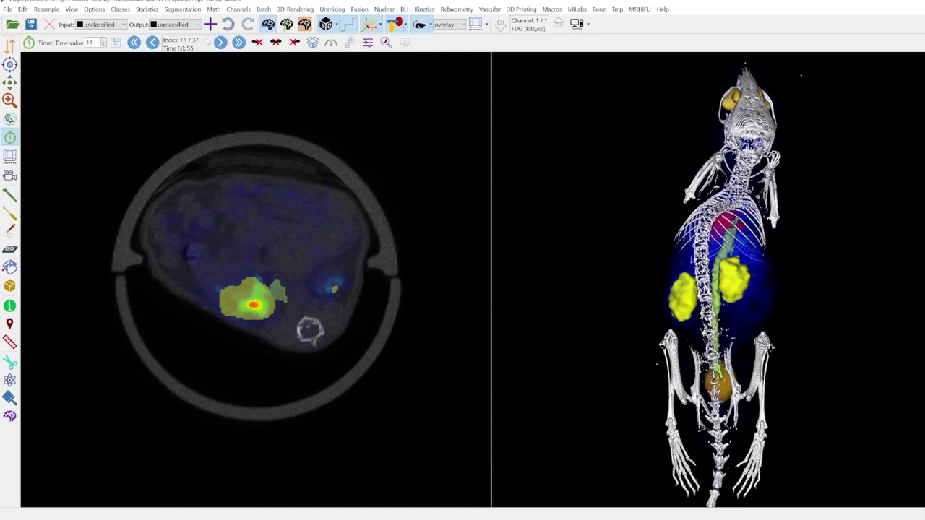
{"action": "left_click", "coordinate": [229, 23]}
- Close the time durations dialog unchanged and jump to the brightest-voxel frame, 15 of 37 (145 s)
{"action": "left_click", "coordinate": [368, 42]}
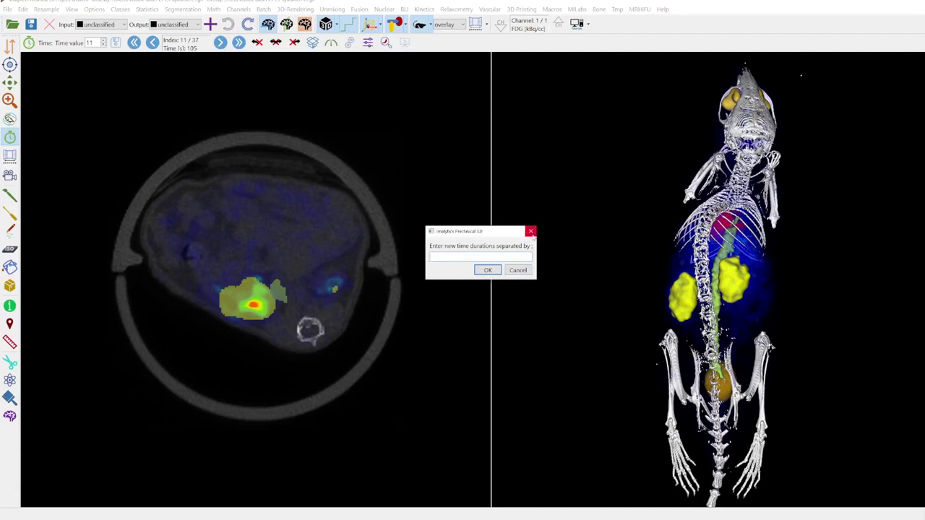
{"action": "left_click", "coordinate": [531, 233]}
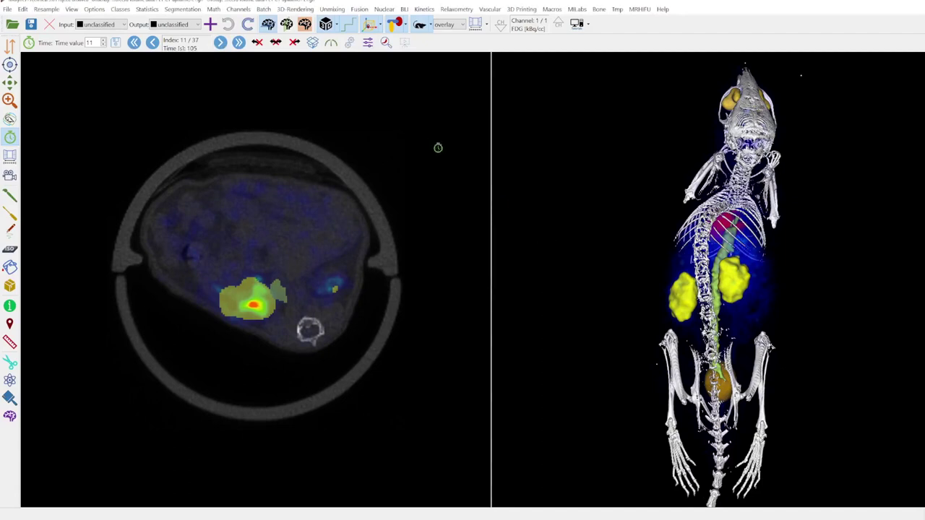
{"action": "left_click", "coordinate": [385, 42]}
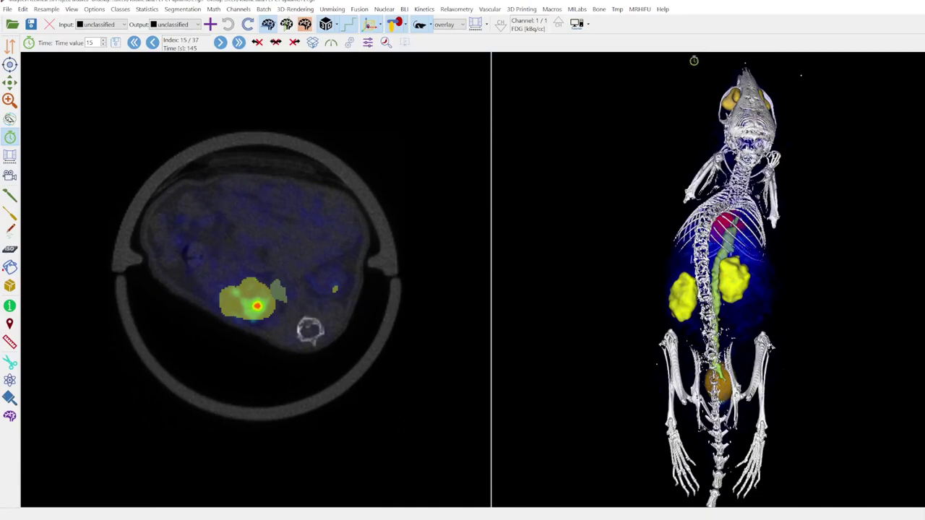
{"action": "left_click", "coordinate": [663, 10]}
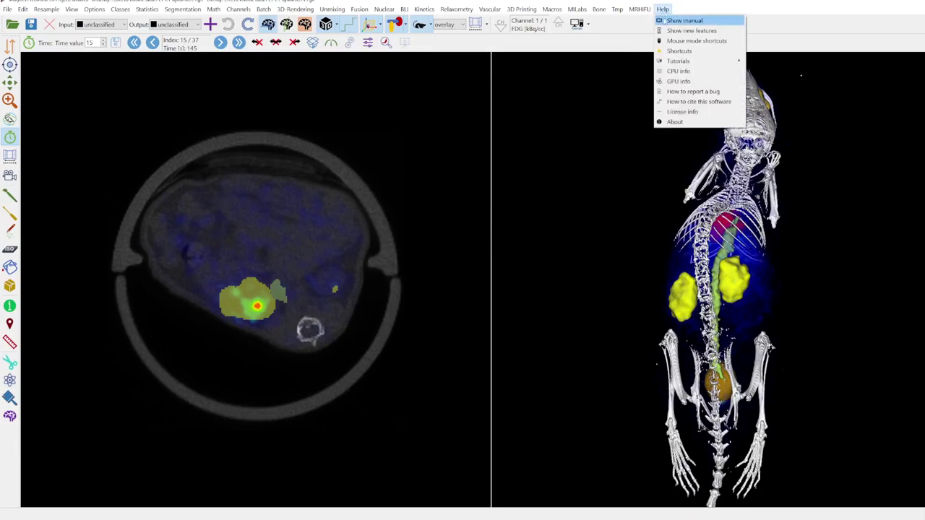
{"action": "left_click", "coordinate": [683, 20]}
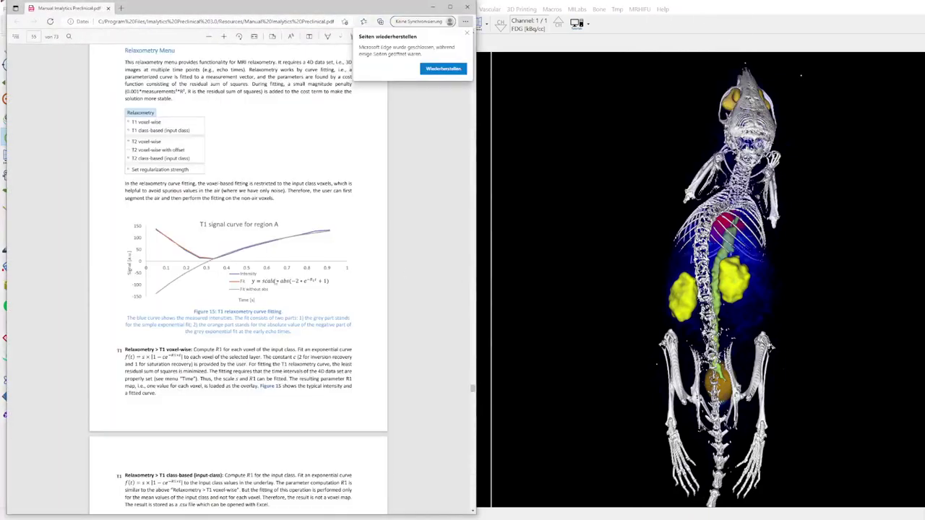
{"action": "scroll", "coordinate": [282, 275], "scroll_direction": "down", "scroll_amount": 4, "text": "ctrl"}
{"action": "scroll", "coordinate": [256, 268], "scroll_direction": "up", "scroll_amount": 5}
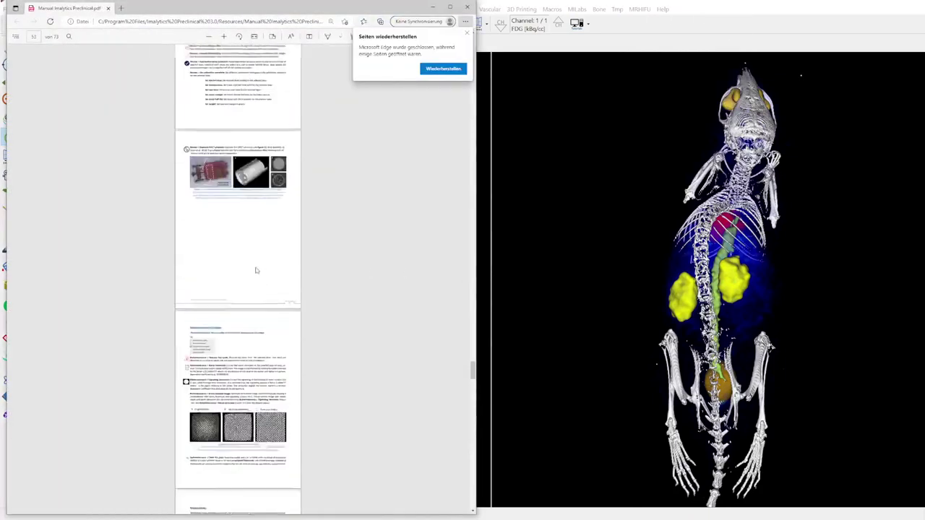
{"action": "left_click_drag", "start_coordinate": [473, 373], "coordinate": [473, 161]}
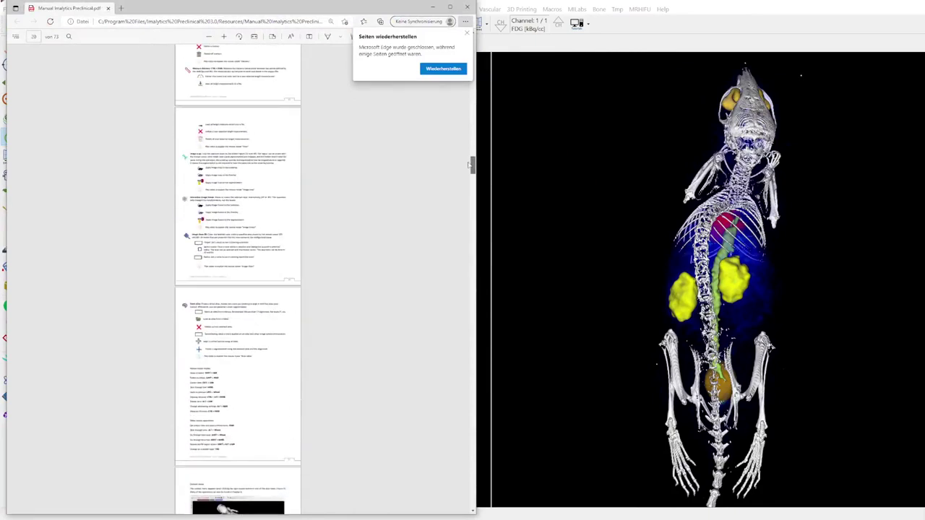
{"action": "scroll", "coordinate": [242, 282], "scroll_direction": "up", "scroll_amount": 2, "text": "ctrl"}
{"action": "scroll", "coordinate": [242, 282], "scroll_direction": "up", "scroll_amount": 1, "text": "ctrl"}
{"action": "scroll", "coordinate": [242, 282], "scroll_direction": "up", "scroll_amount": 10}
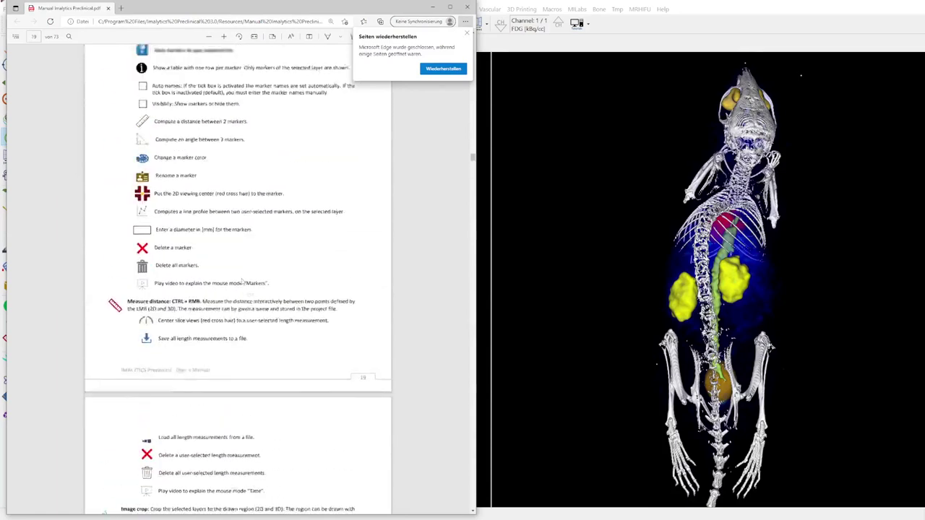
{"action": "scroll", "coordinate": [242, 282], "scroll_direction": "up", "scroll_amount": 15}
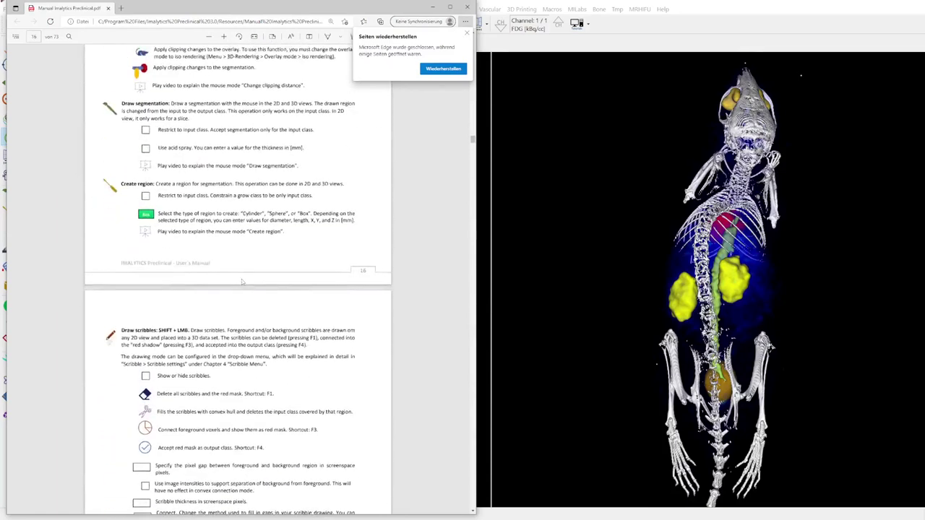
{"action": "scroll", "coordinate": [243, 275], "scroll_direction": "up", "scroll_amount": 1}
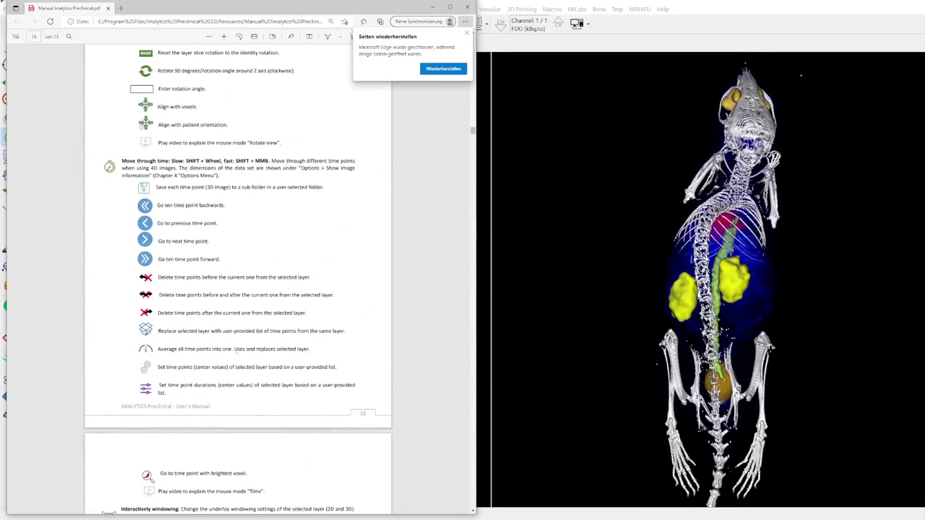
{"action": "scroll", "coordinate": [224, 284], "scroll_direction": "down", "scroll_amount": 3}
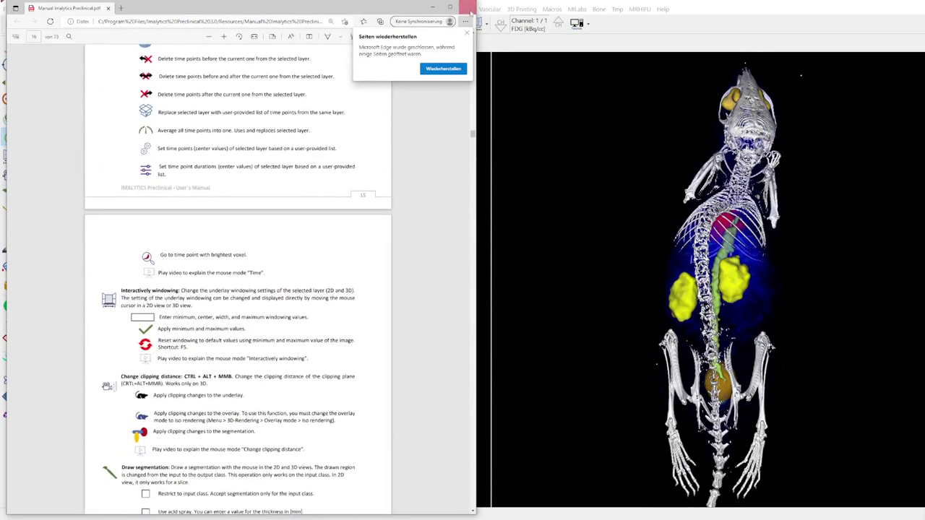
{"action": "left_click", "coordinate": [467, 7]}
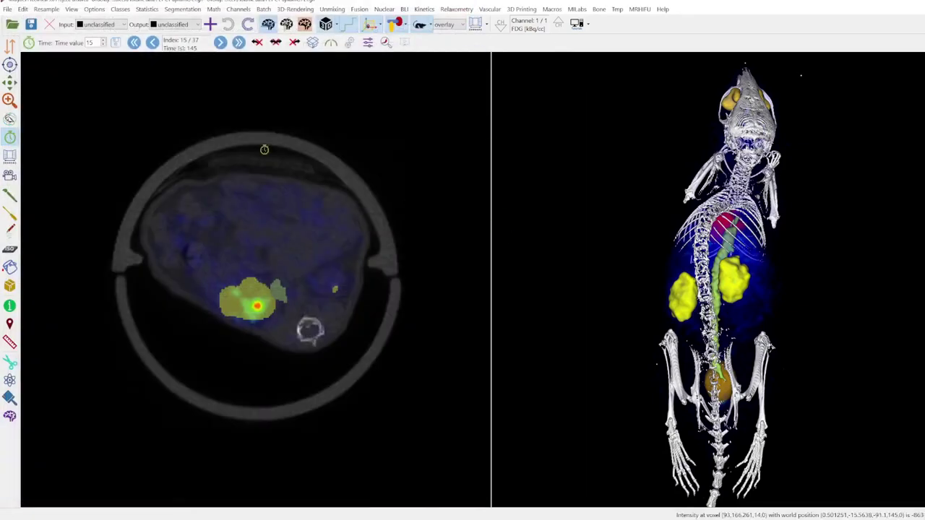